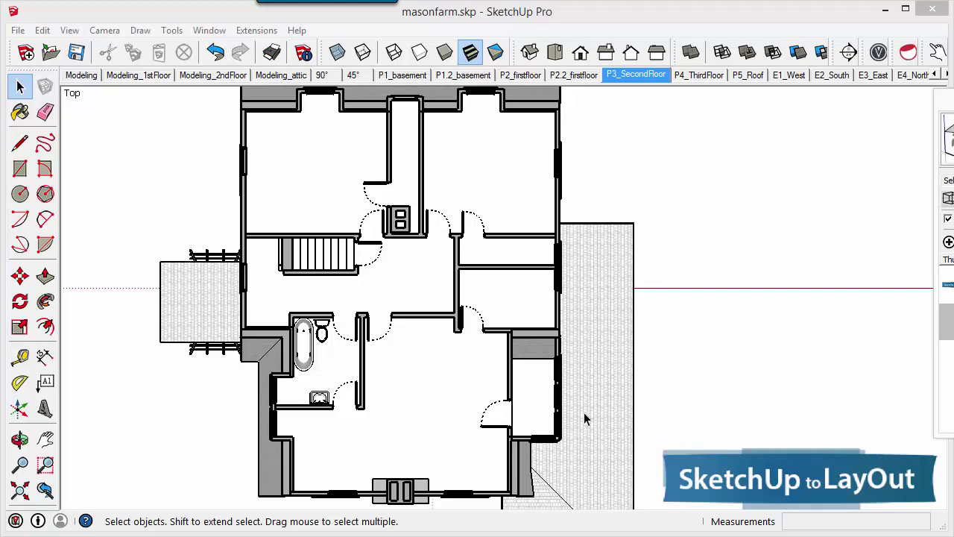
Apply the Construction Documents style from the Default Styles collection in the Styles panel
{"action": "middle_click_drag", "start_coordinate": [583, 412], "coordinate": [760, 304]}
{"action": "right_click", "coordinate": [760, 304]}
{"action": "middle_click_drag", "start_coordinate": [544, 416], "coordinate": [455, 227]}
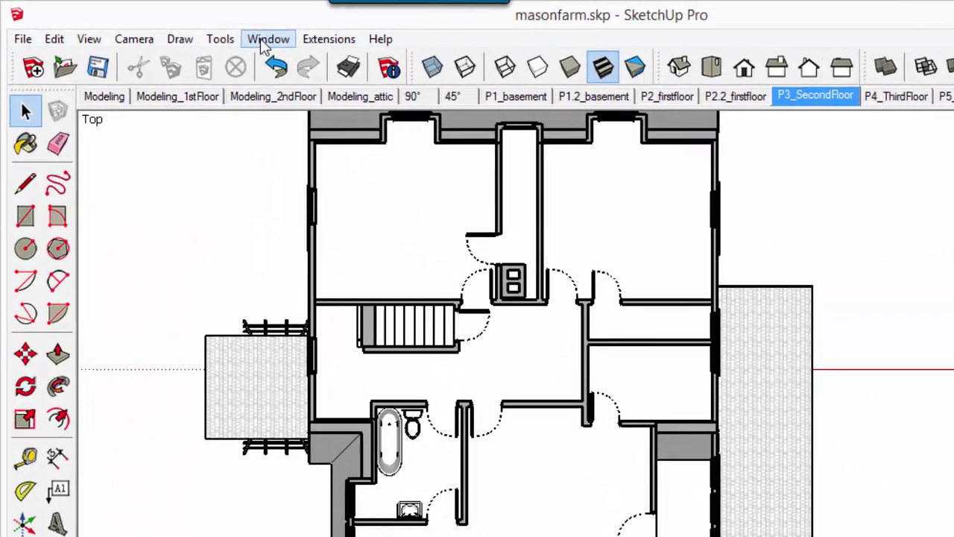
{"action": "left_click", "coordinate": [218, 38]}
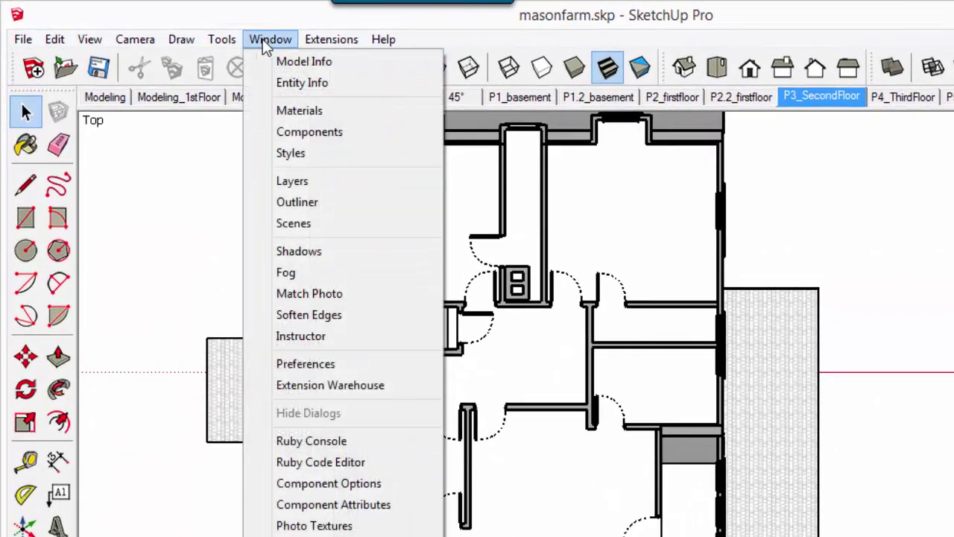
{"action": "left_click", "coordinate": [283, 155]}
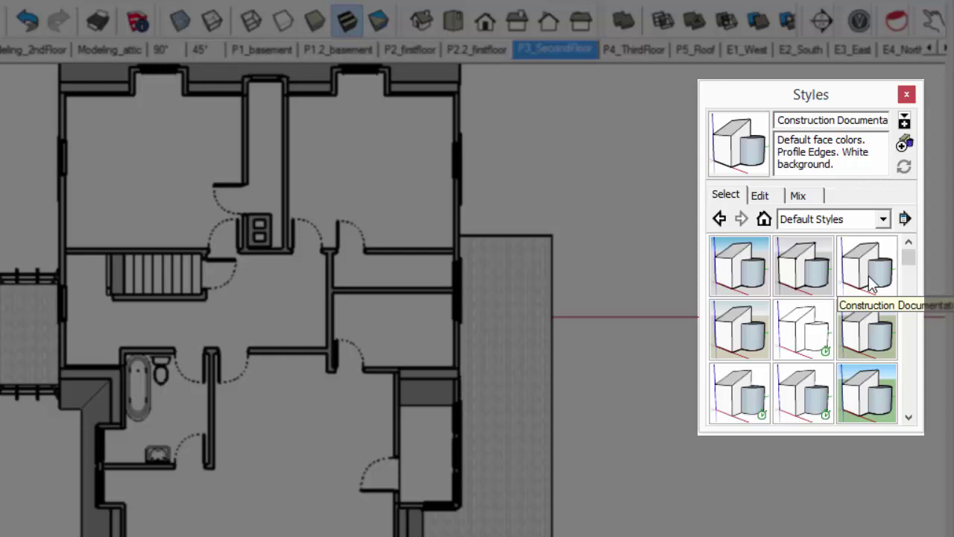
{"action": "left_click", "coordinate": [868, 278]}
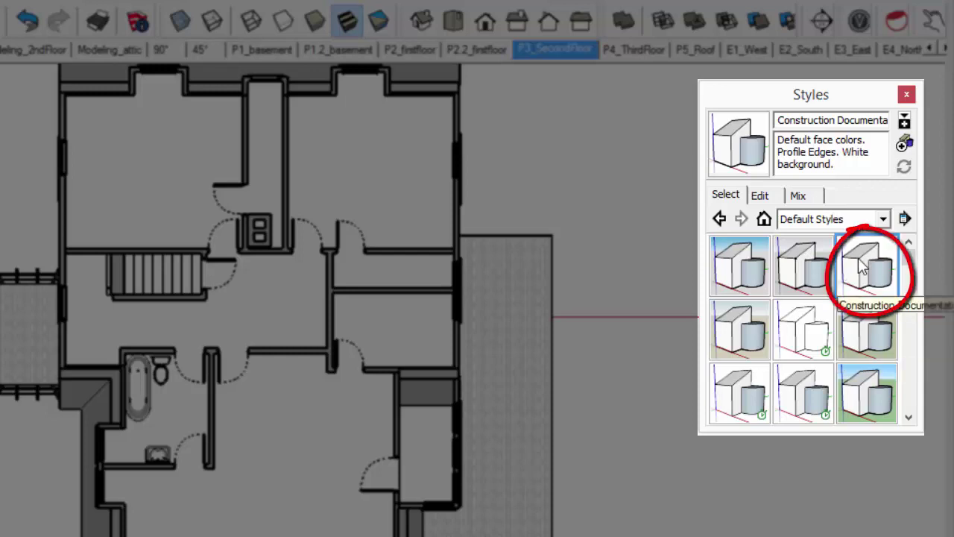
Show the current style's Watermark settings on the Edit tab
{"action": "left_click", "coordinate": [760, 195]}
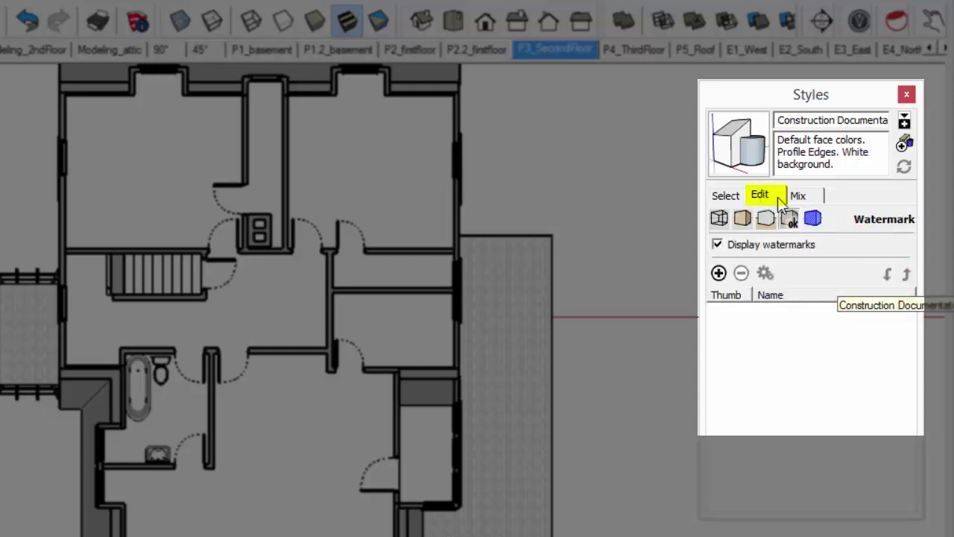
{"action": "left_click", "coordinate": [792, 220]}
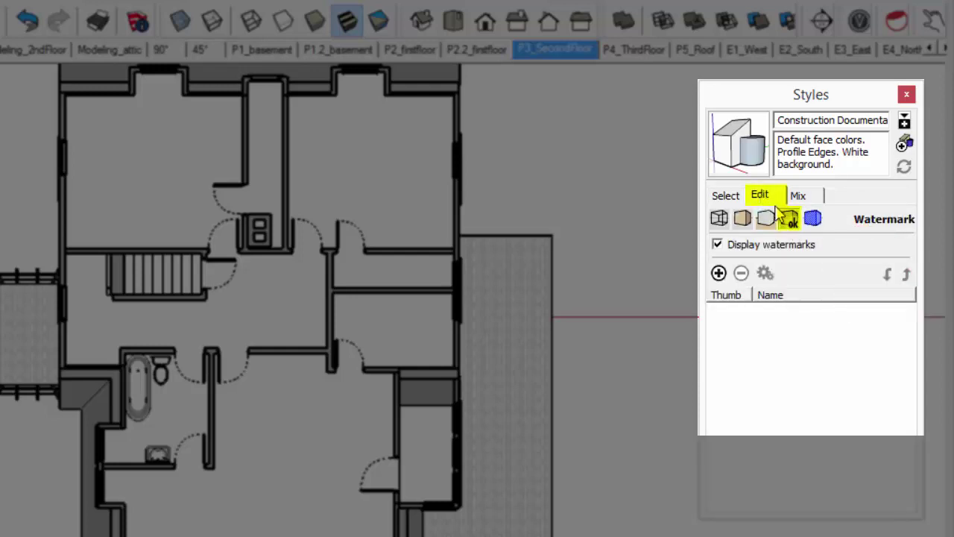
{"action": "left_click", "coordinate": [743, 218]}
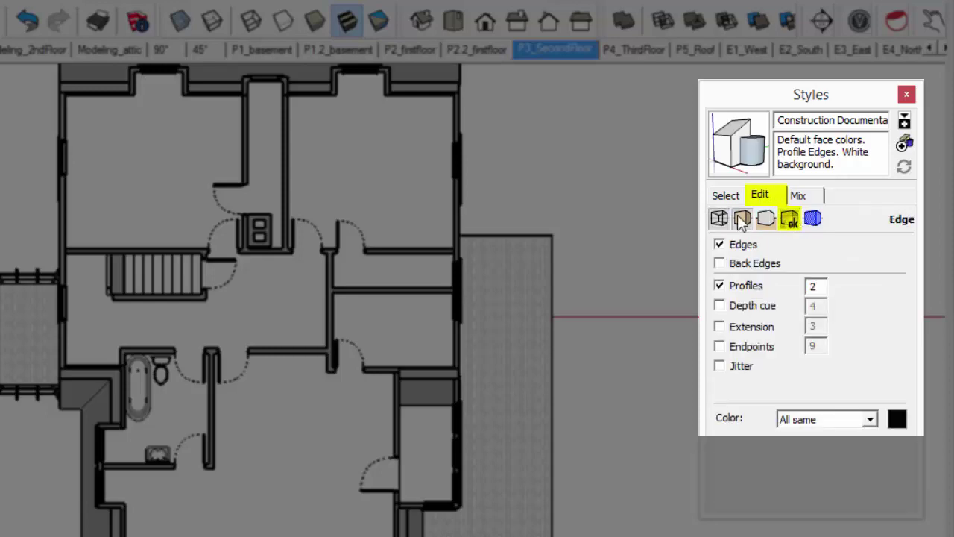
{"action": "left_click", "coordinate": [767, 219]}
{"action": "left_click", "coordinate": [789, 219]}
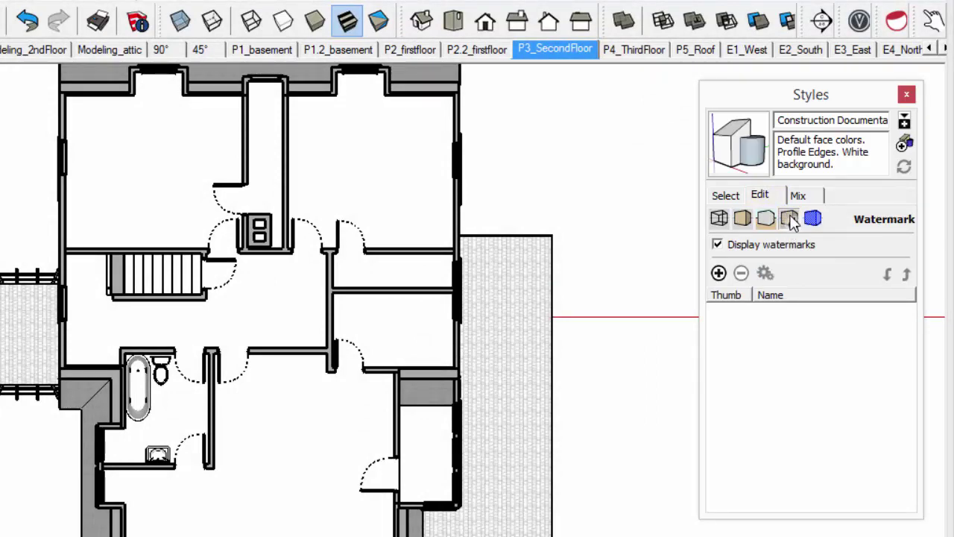
Add SketchUptoLayoutsmall.png from the Logo folder as a new watermark
{"action": "left_click", "coordinate": [718, 273]}
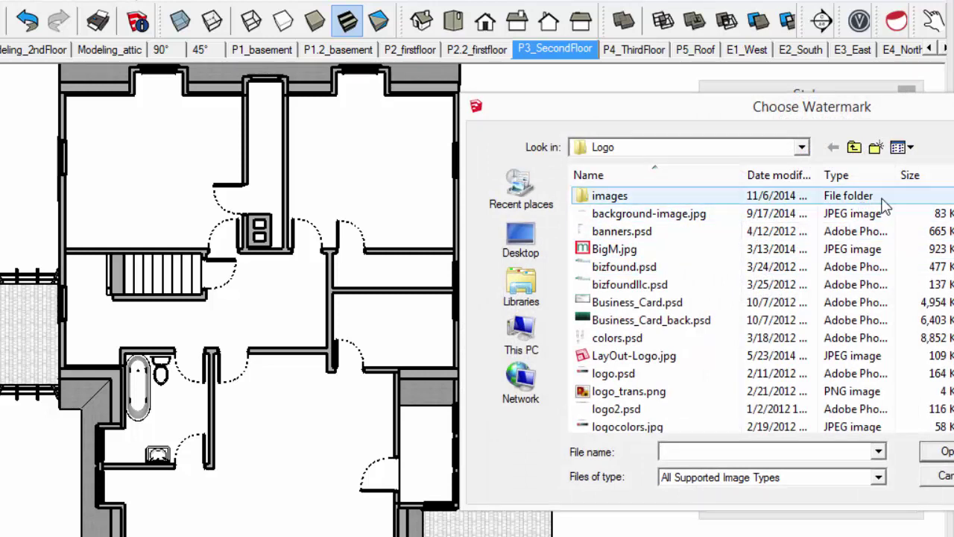
{"action": "scroll", "coordinate": [760, 309], "scroll_direction": "down", "scroll_amount": 4}
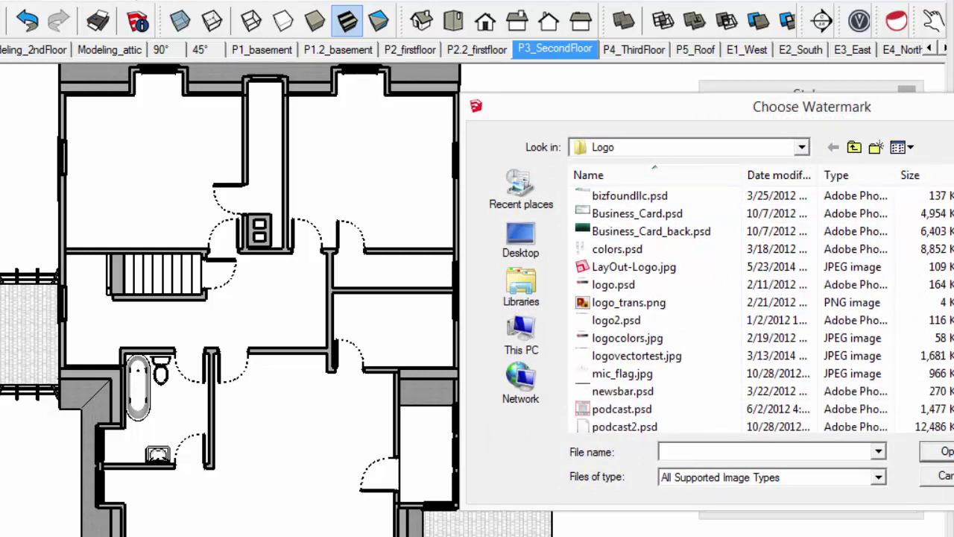
{"action": "scroll", "coordinate": [788, 341], "scroll_direction": "down", "scroll_amount": 2}
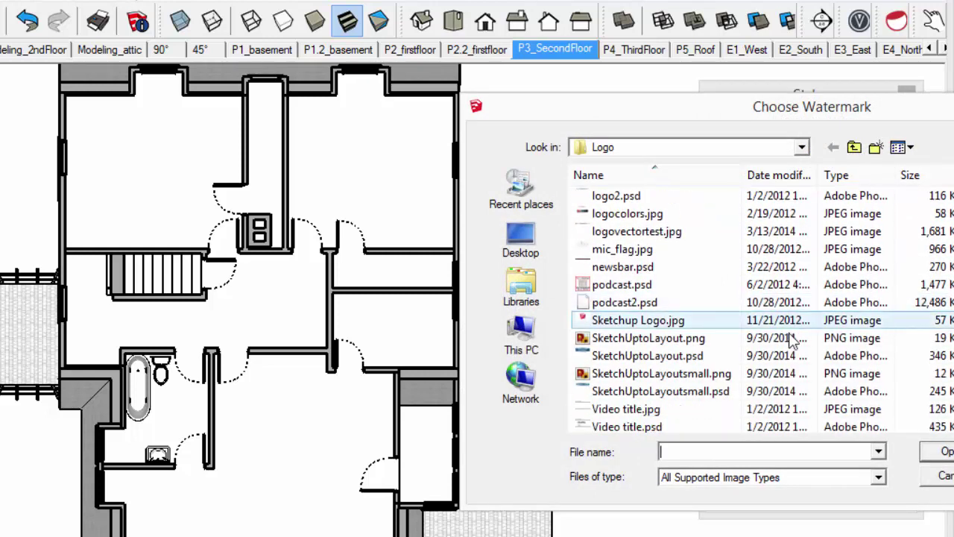
{"action": "left_click", "coordinate": [722, 379]}
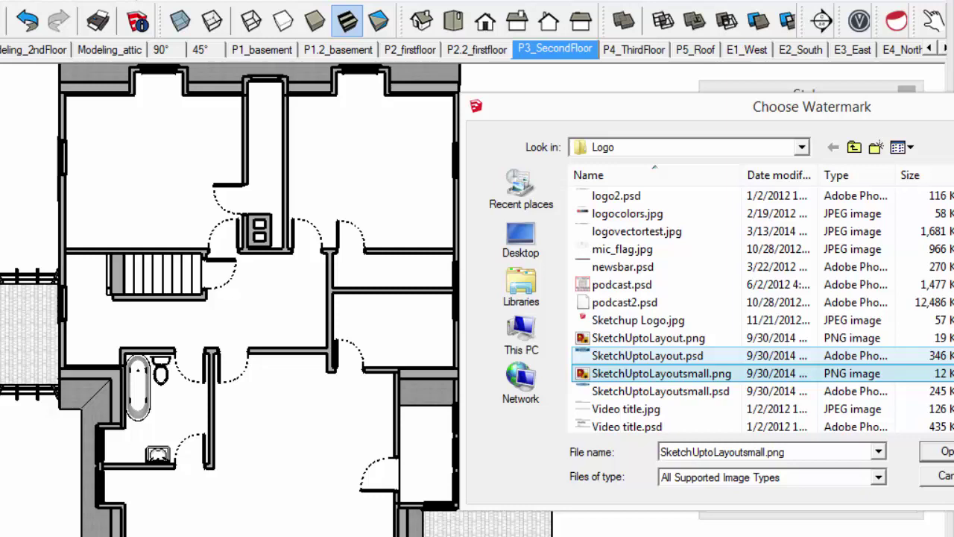
{"action": "left_click", "coordinate": [945, 453]}
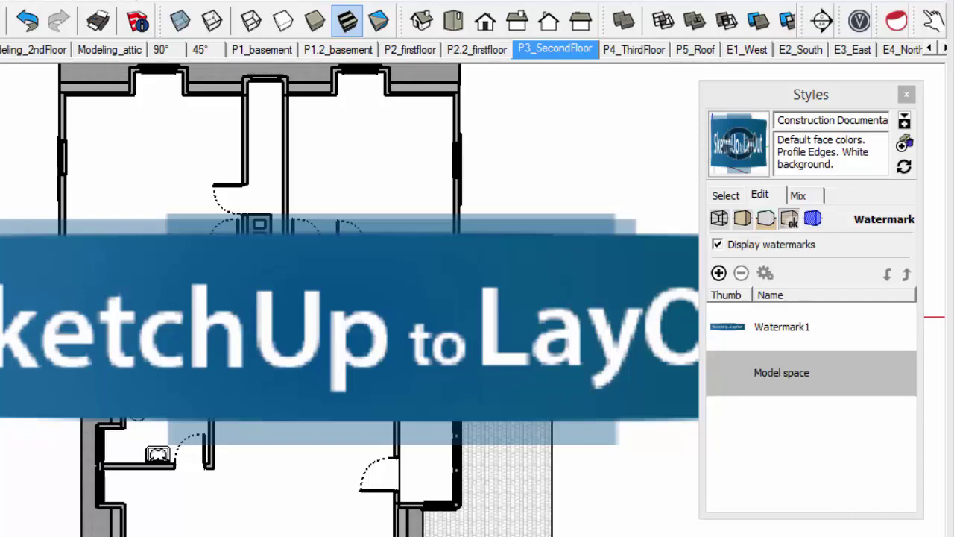
Create the logo watermark as an overlay with the Blend slider at full Image opacity
{"action": "left_click_drag", "start_coordinate": [555, 225], "coordinate": [356, 191]}
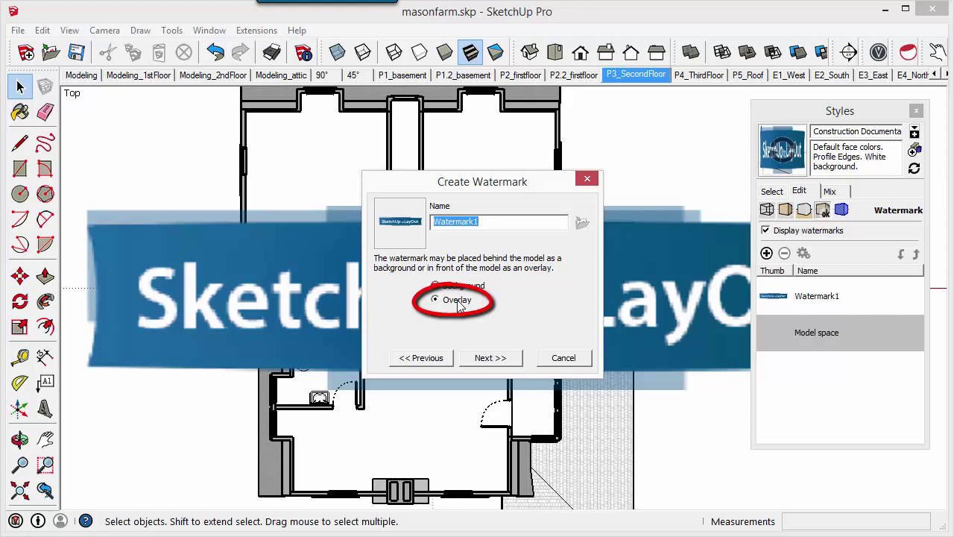
{"action": "left_click", "coordinate": [497, 361]}
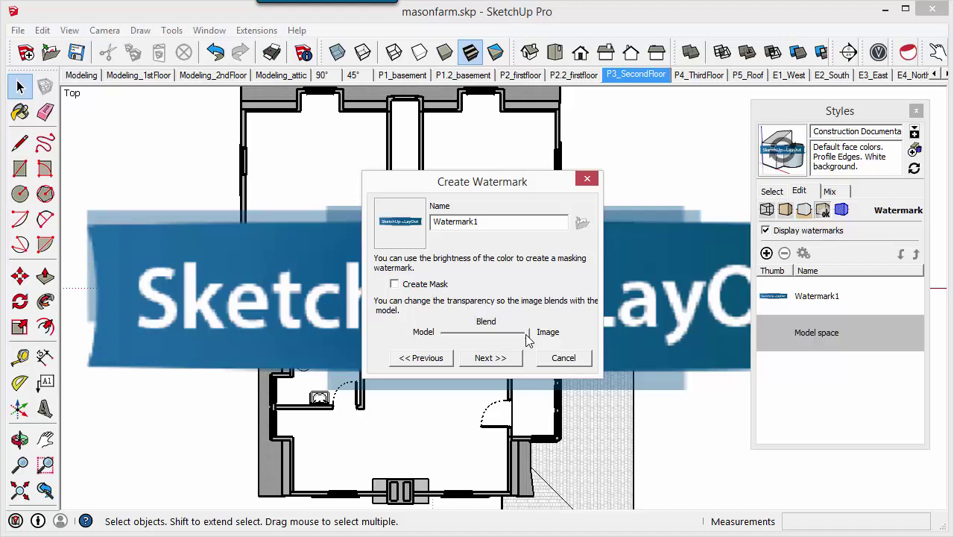
{"action": "left_click_drag", "start_coordinate": [527, 339], "coordinate": [517, 341]}
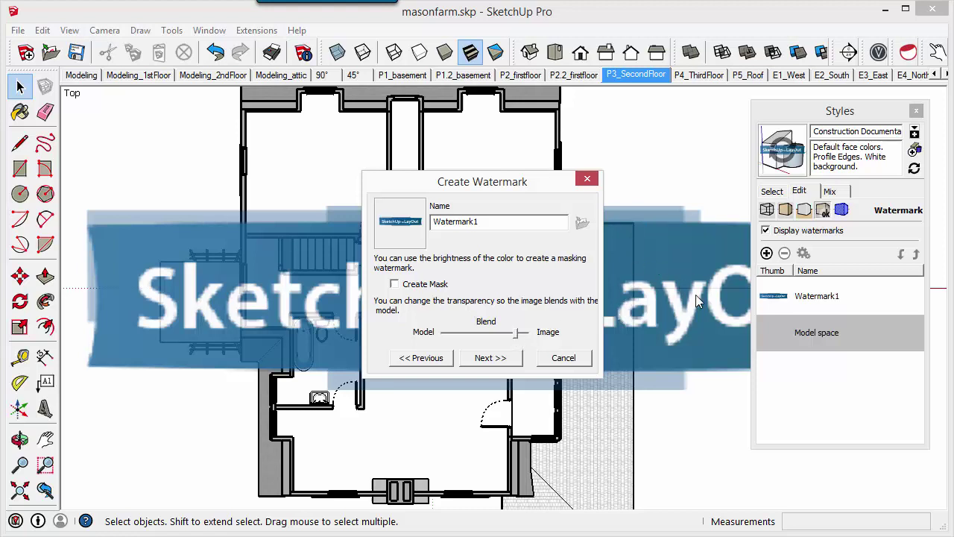
{"action": "left_click_drag", "start_coordinate": [517, 334], "coordinate": [542, 337]}
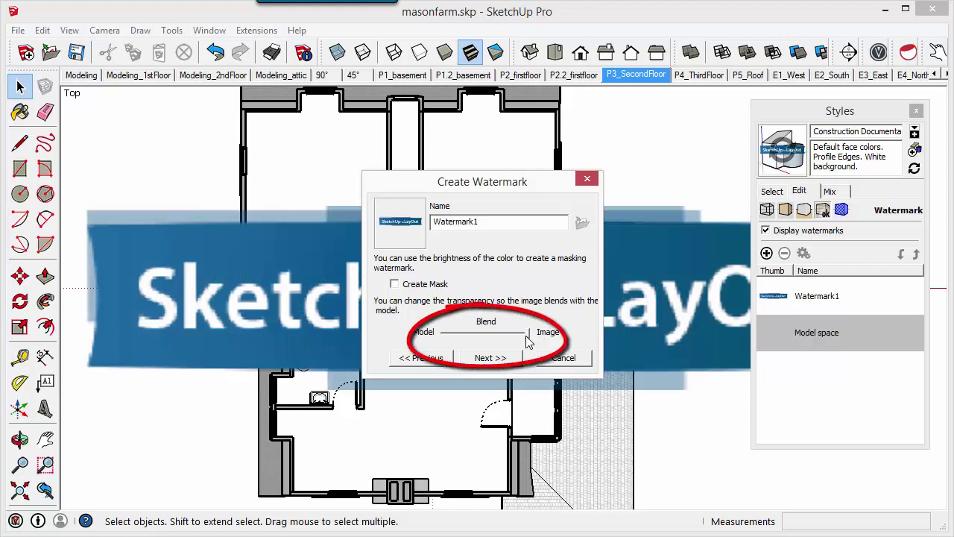
{"action": "left_click_drag", "start_coordinate": [528, 337], "coordinate": [485, 338]}
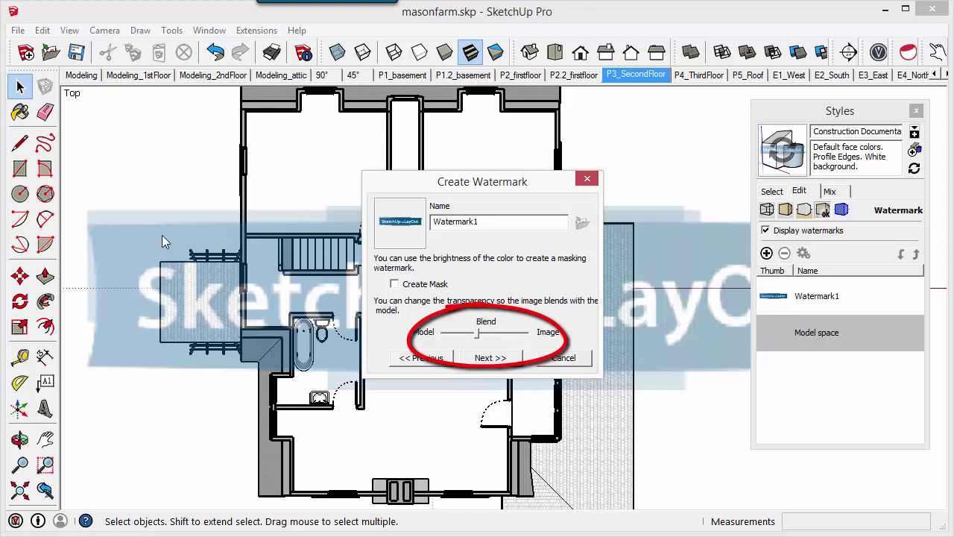
{"action": "left_click_drag", "start_coordinate": [474, 332], "coordinate": [525, 338]}
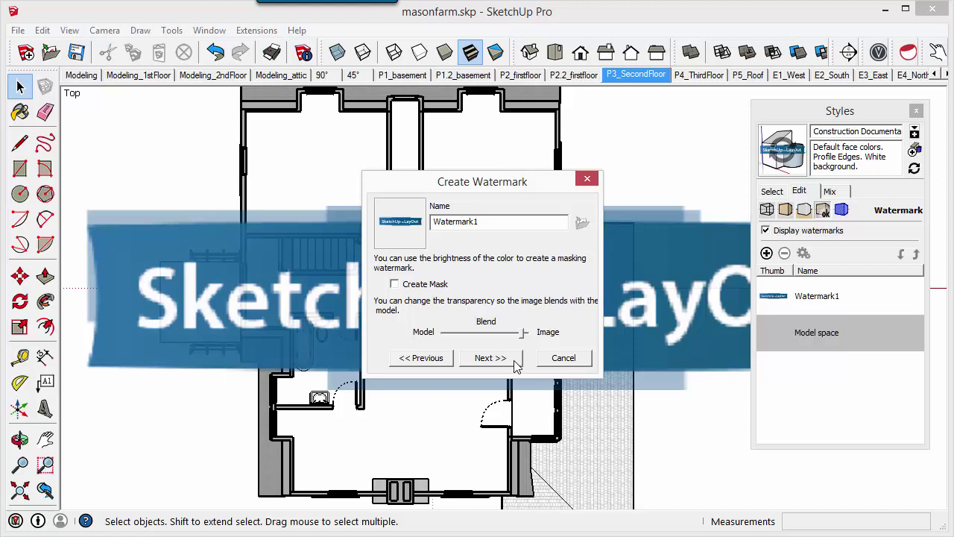
{"action": "left_click", "coordinate": [505, 359]}
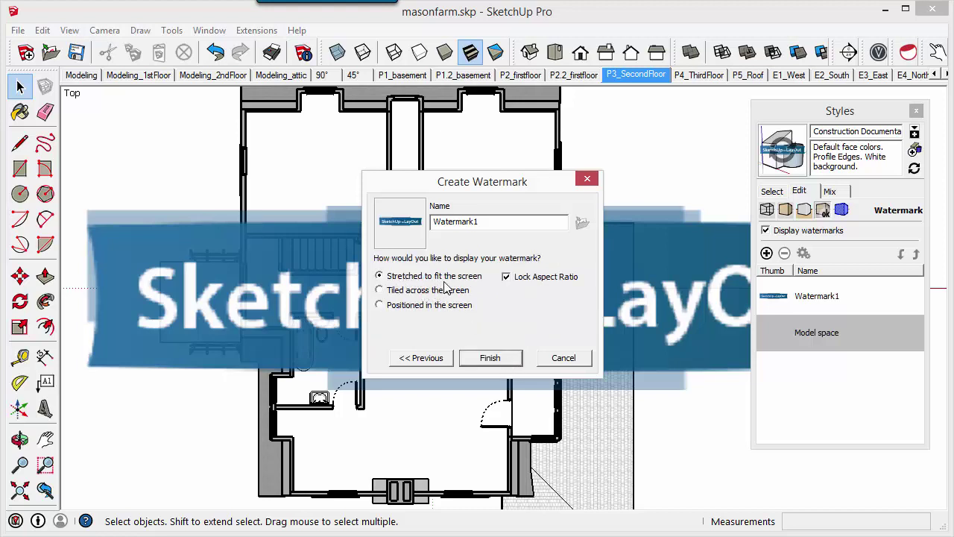
Position the watermark in the screen's bottom-right corner at a larger scale and finish
{"action": "left_click", "coordinate": [380, 307]}
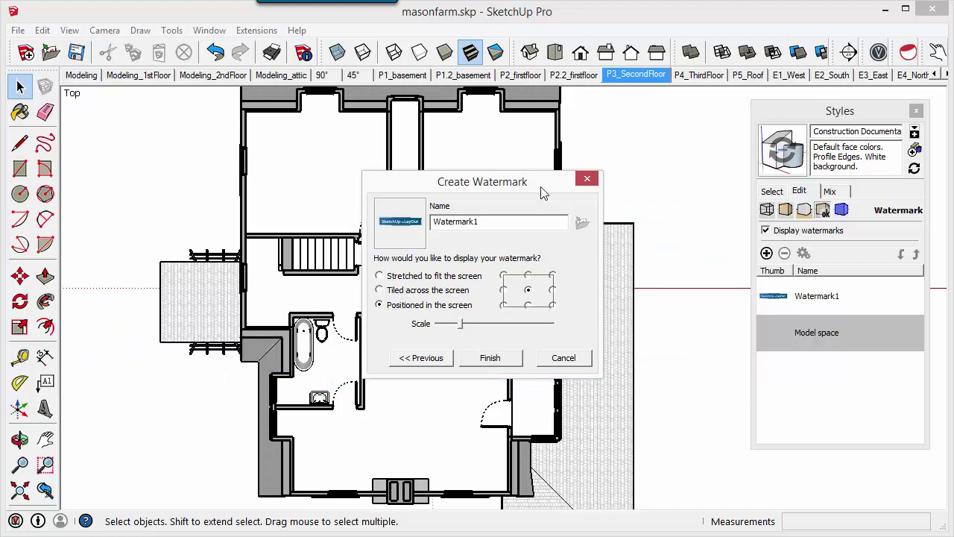
{"action": "left_click_drag", "start_coordinate": [543, 192], "coordinate": [298, 250]}
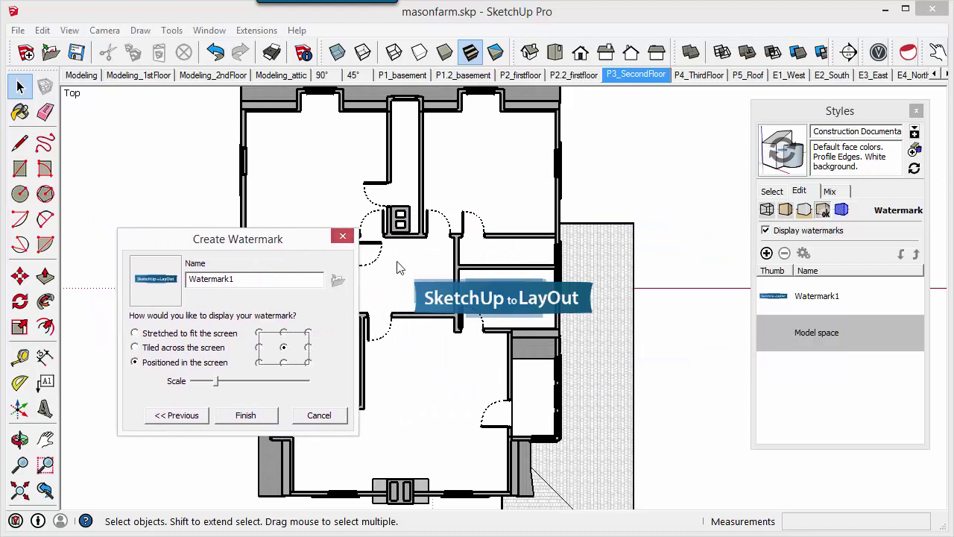
{"action": "left_click", "coordinate": [284, 348]}
{"action": "left_click", "coordinate": [309, 363]}
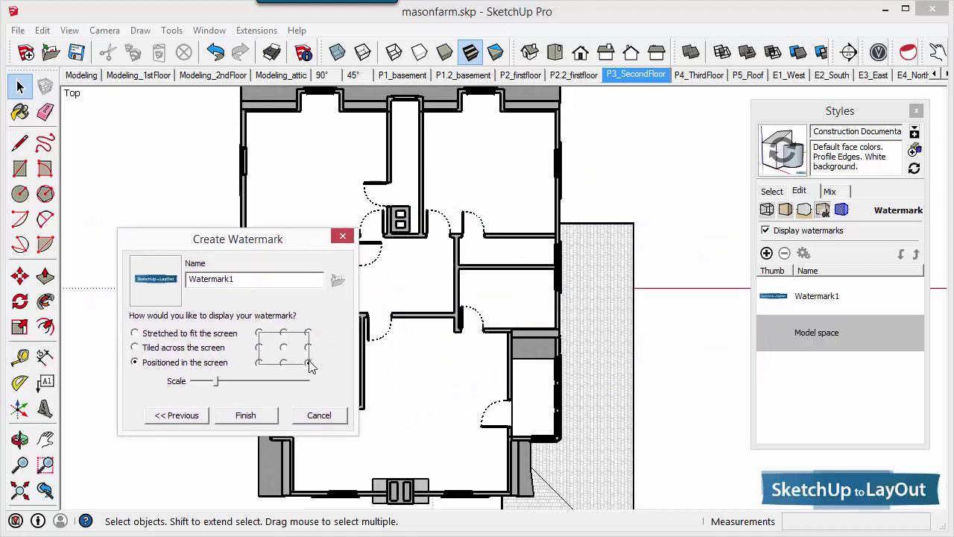
{"action": "left_click", "coordinate": [223, 383]}
{"action": "left_click_drag", "start_coordinate": [223, 383], "coordinate": [231, 384]}
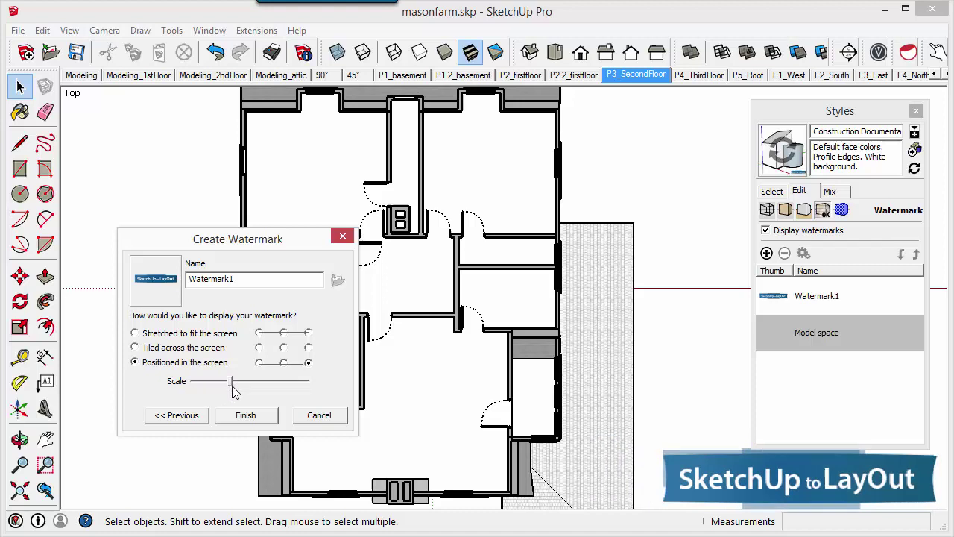
{"action": "left_click", "coordinate": [248, 418]}
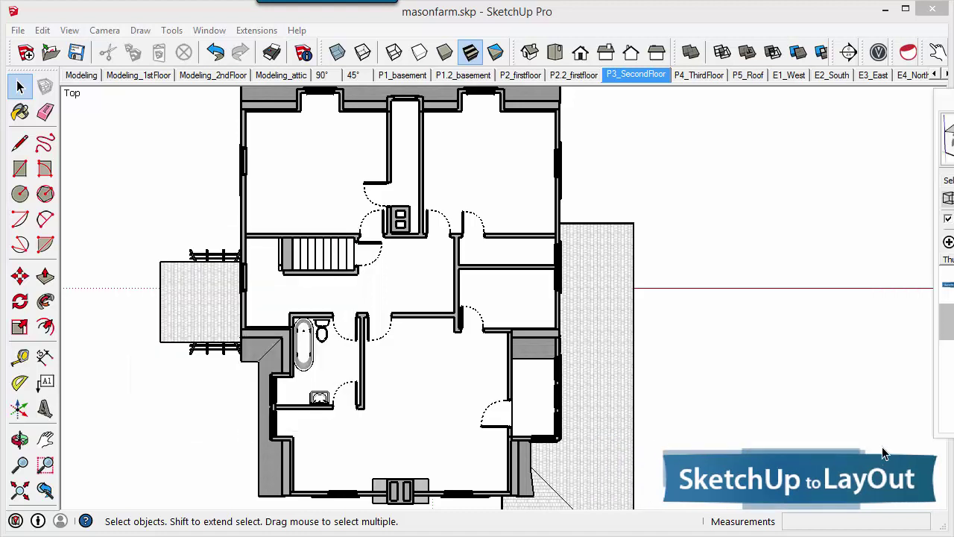
Orbit from the top-down plan to a 3D side view of the house
{"action": "middle_click_drag", "start_coordinate": [586, 417], "coordinate": [817, 284]}
{"action": "right_click", "coordinate": [817, 283]}
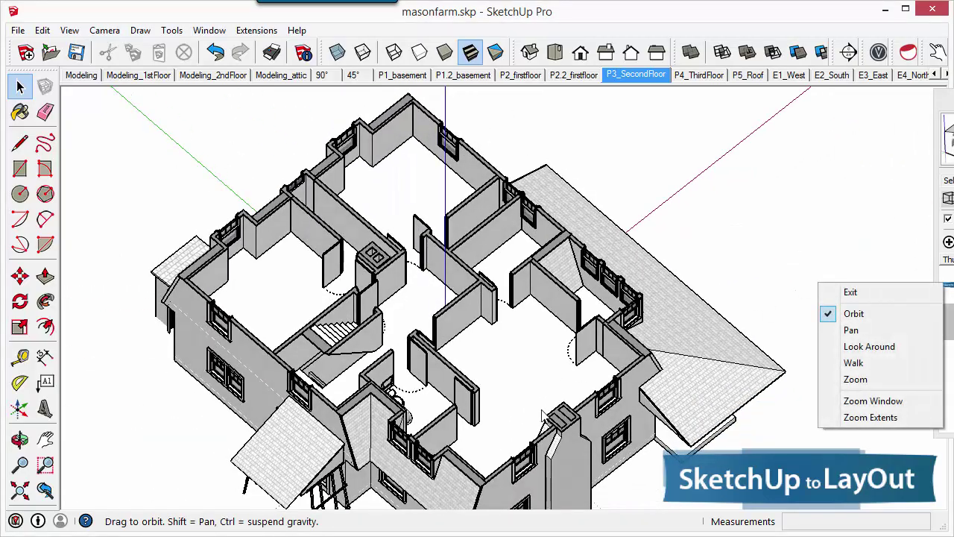
{"action": "middle_click_drag", "start_coordinate": [560, 377], "coordinate": [514, 227]}
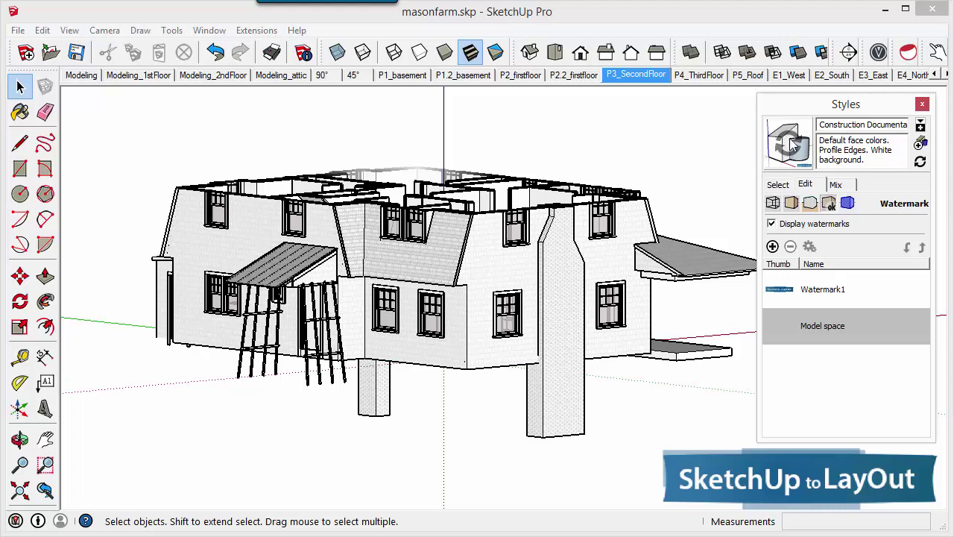
Update the style with the watermark changes and rename it 'logo'
{"action": "left_click", "coordinate": [921, 146]}
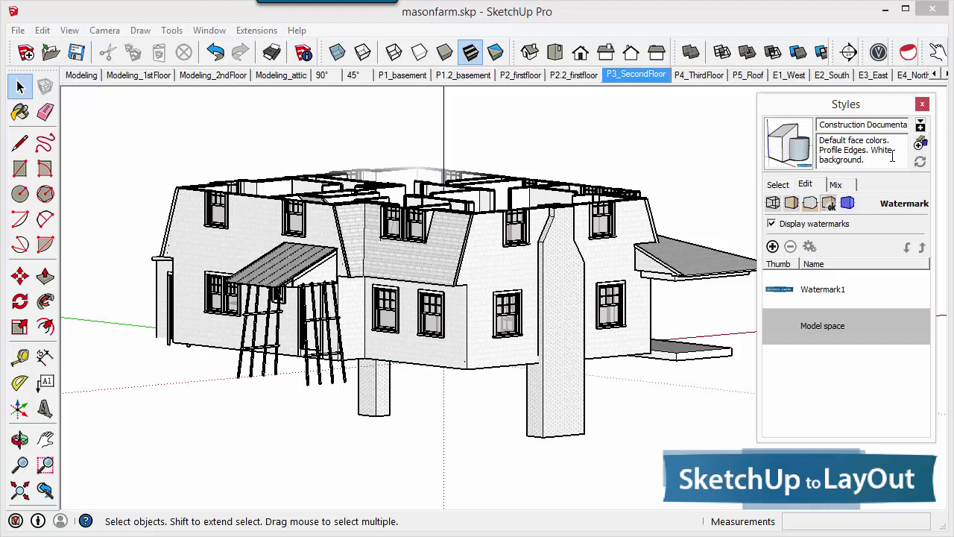
{"action": "left_click_drag", "start_coordinate": [818, 125], "coordinate": [906, 125]}
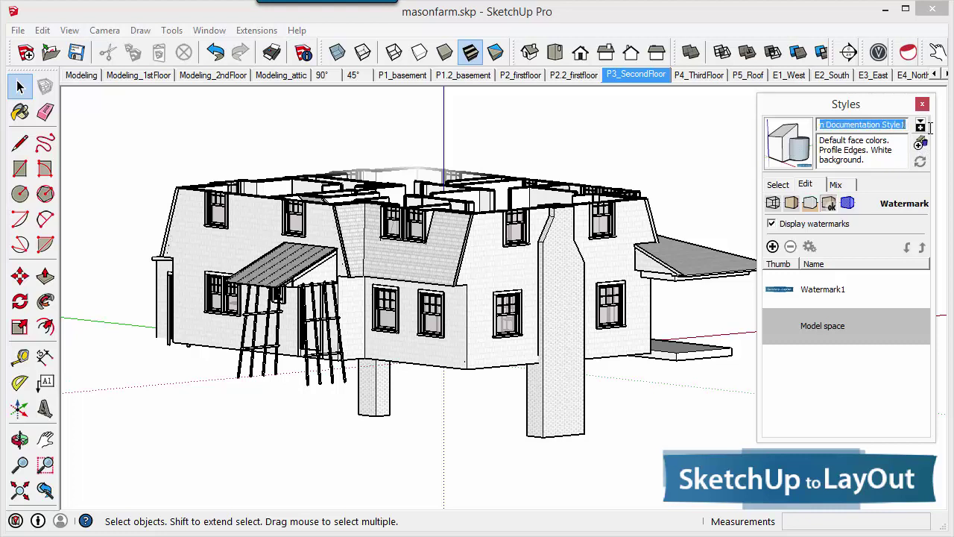
{"action": "type", "text": "logo"}
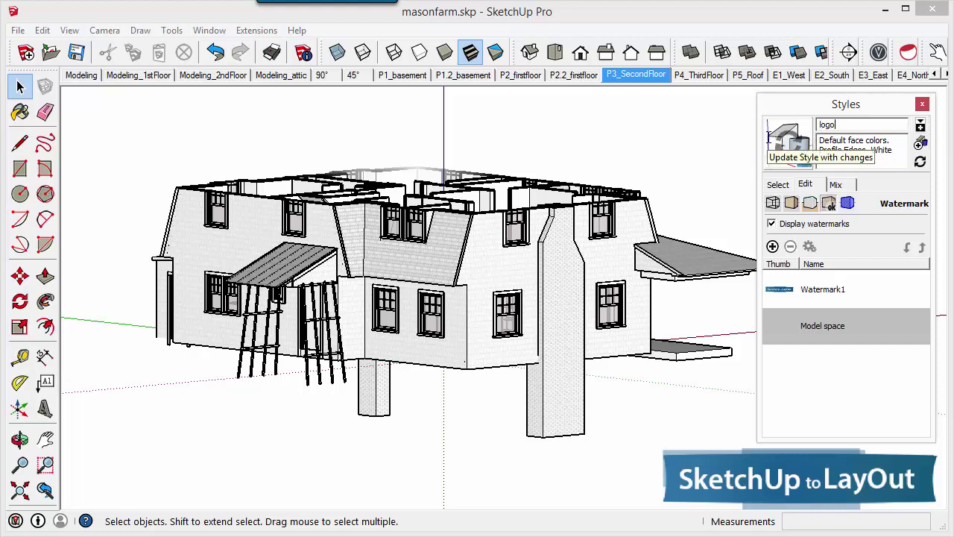
Purge unused styles from the In Model styles collection
{"action": "left_click", "coordinate": [777, 185]}
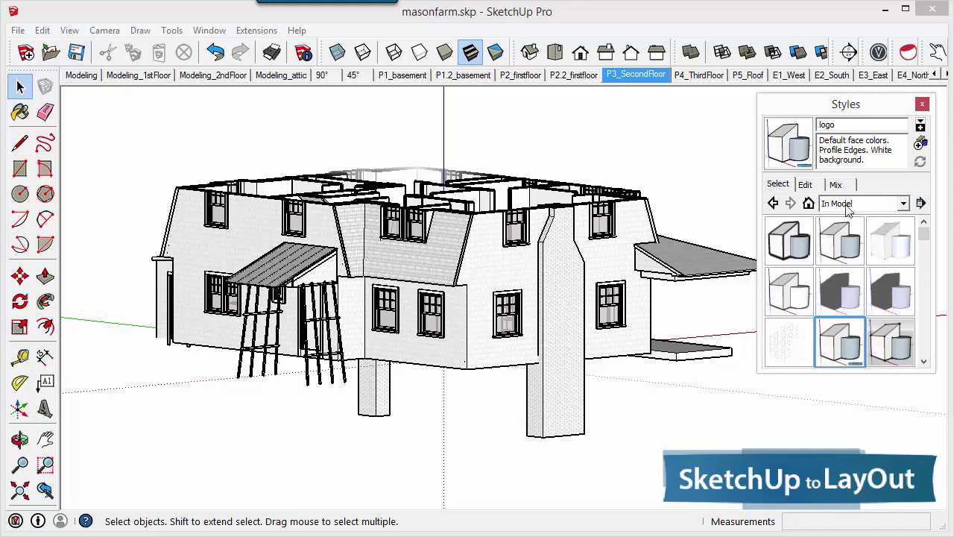
{"action": "left_click", "coordinate": [921, 203]}
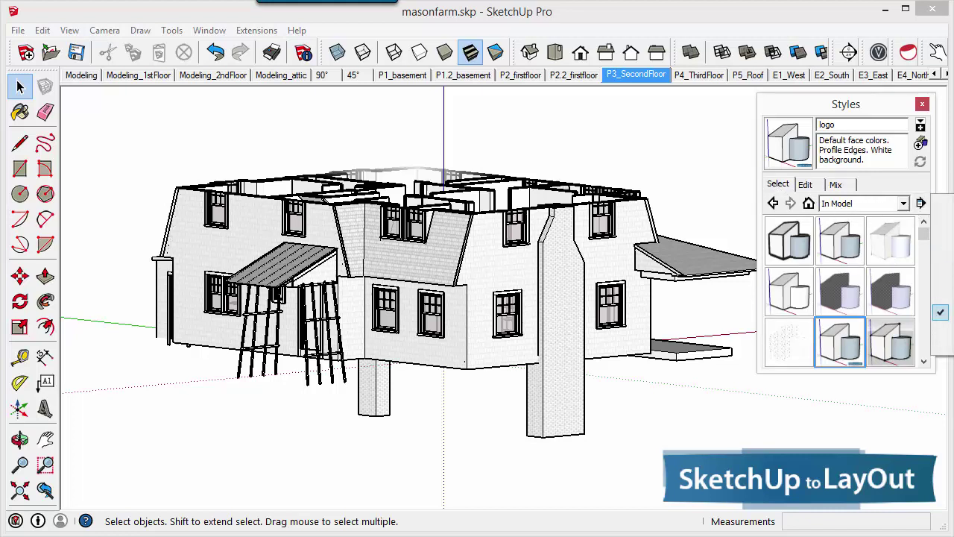
{"action": "left_click", "coordinate": [943, 274]}
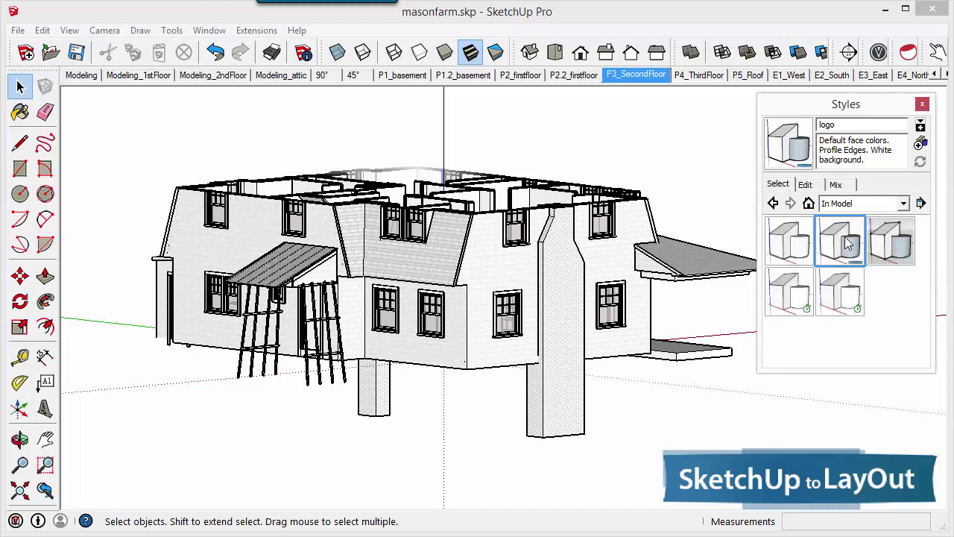